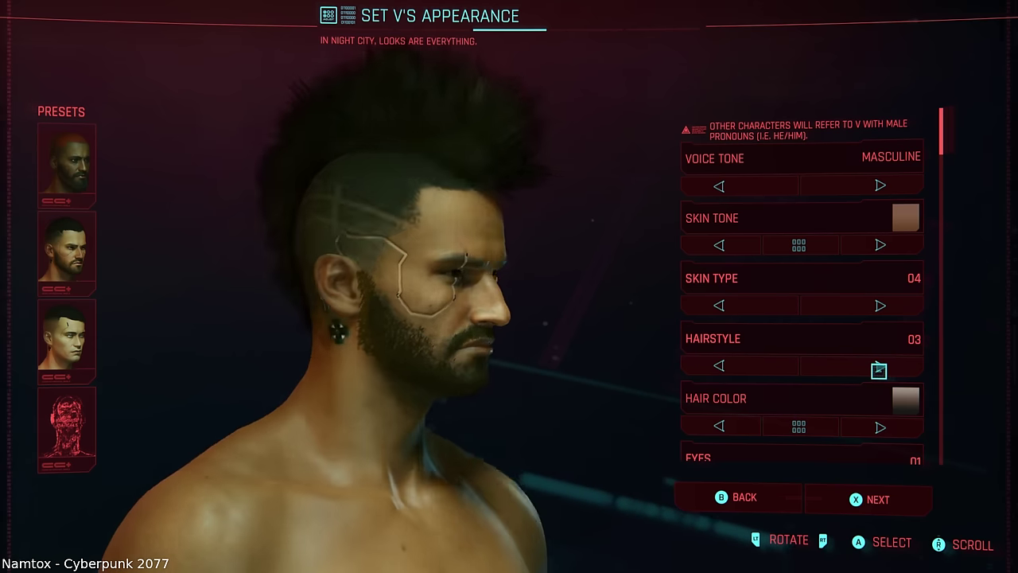
left_click(878, 368)
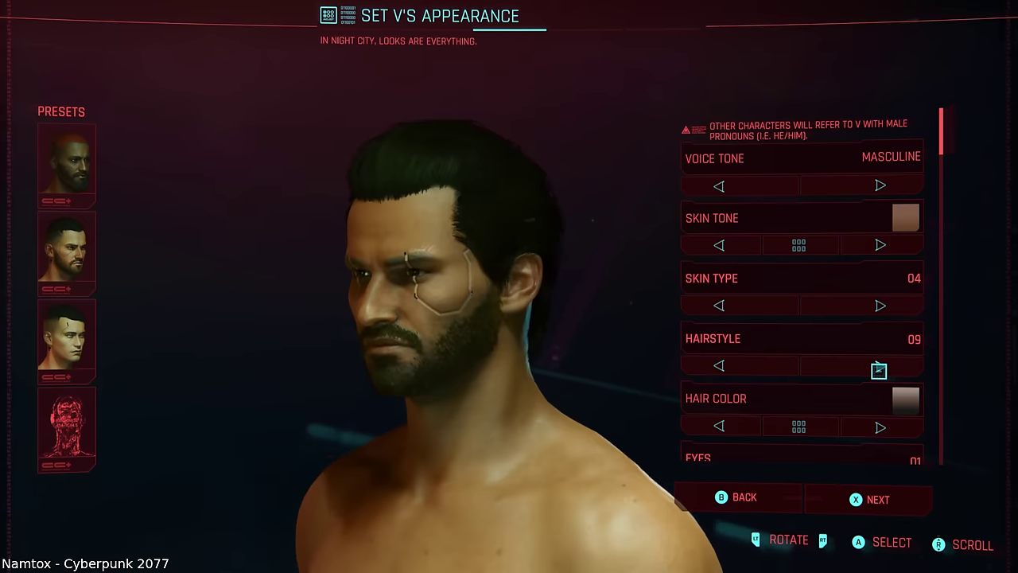
- Cycle V's hairstyle forward from style 03 to later styles such as 09 and 11
left_click(878, 367)
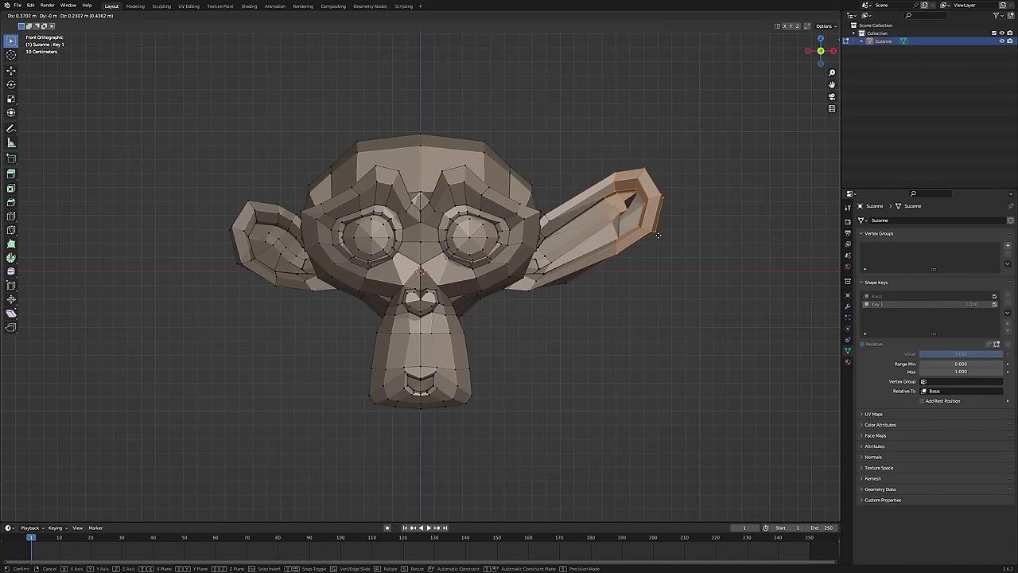
- Enter Sculpt Mode on Suzanne's Key 1 shape key and orbit around the head
key("ctrl+Tab")
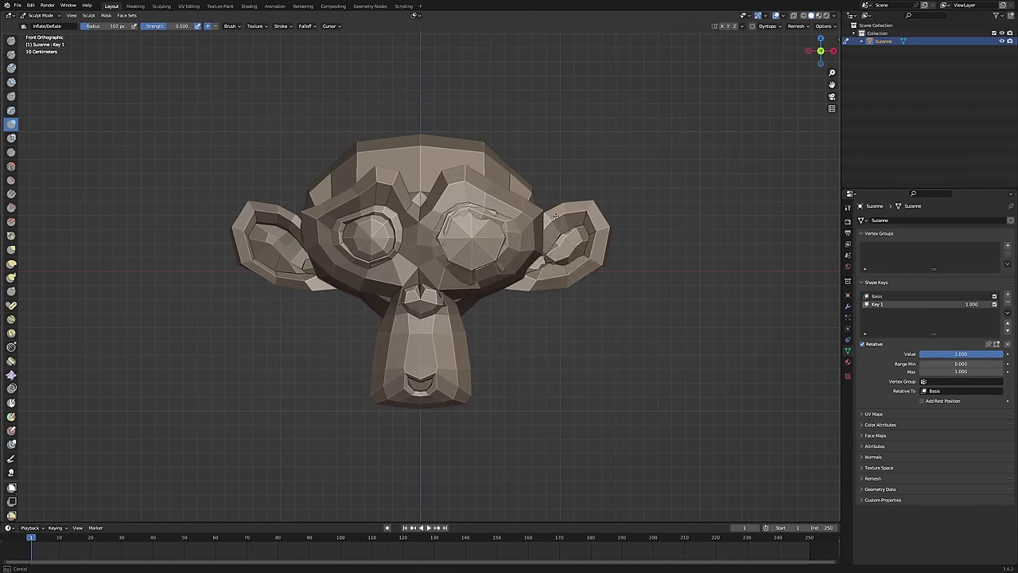
middle_click_drag(543, 364, 572, 334)
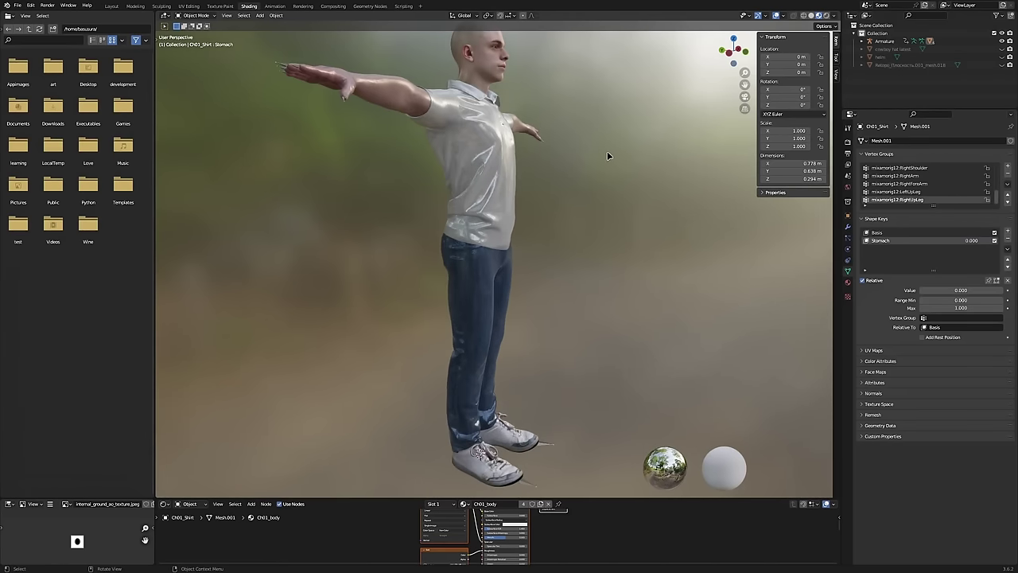
- Orbit around the character to inspect the sculpted belly from the front and side
mouse_move(622, 136)
middle_mouse_down()
mouse_move(618, 244)
mouse_move(670, 230)
mouse_move(250, 234)
middle_mouse_up()
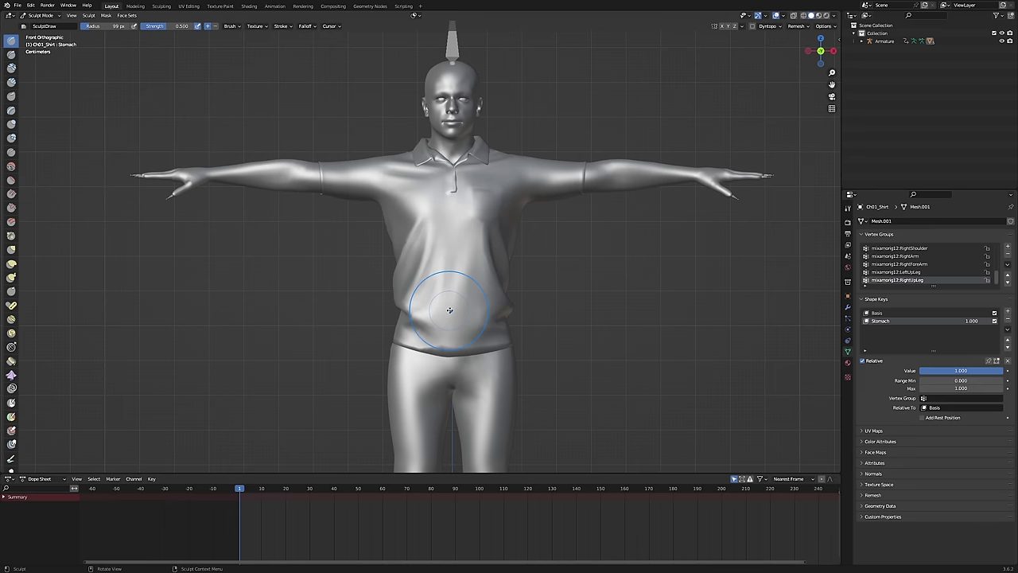
middle_click_drag(465, 321, 460, 289)
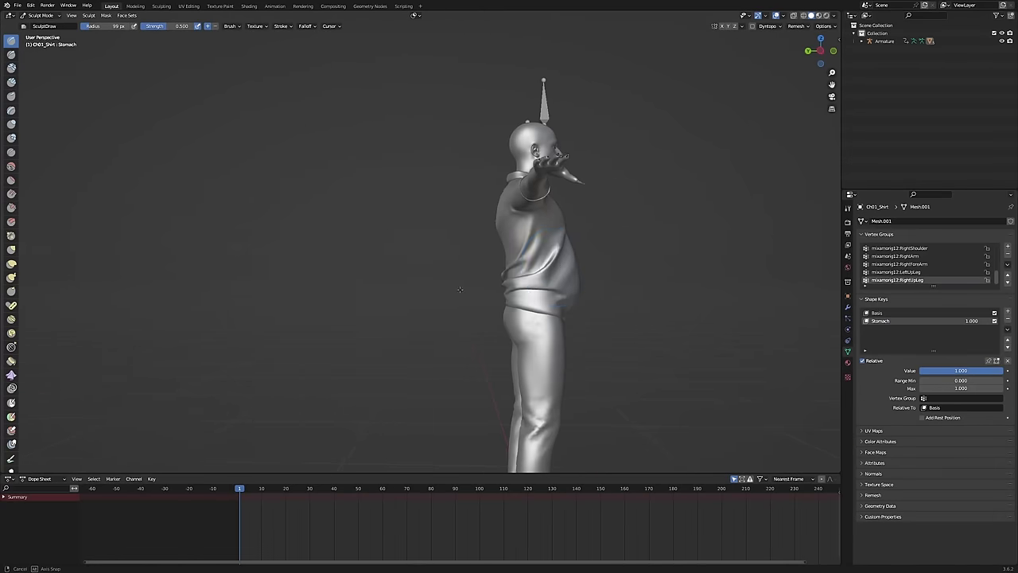
middle_click_drag(605, 292, 686, 304)
- Lower the Stomach shape key value, then max out the calves and play the walk animation
left_click_drag(1002, 372, 924, 371)
key("KP_1")
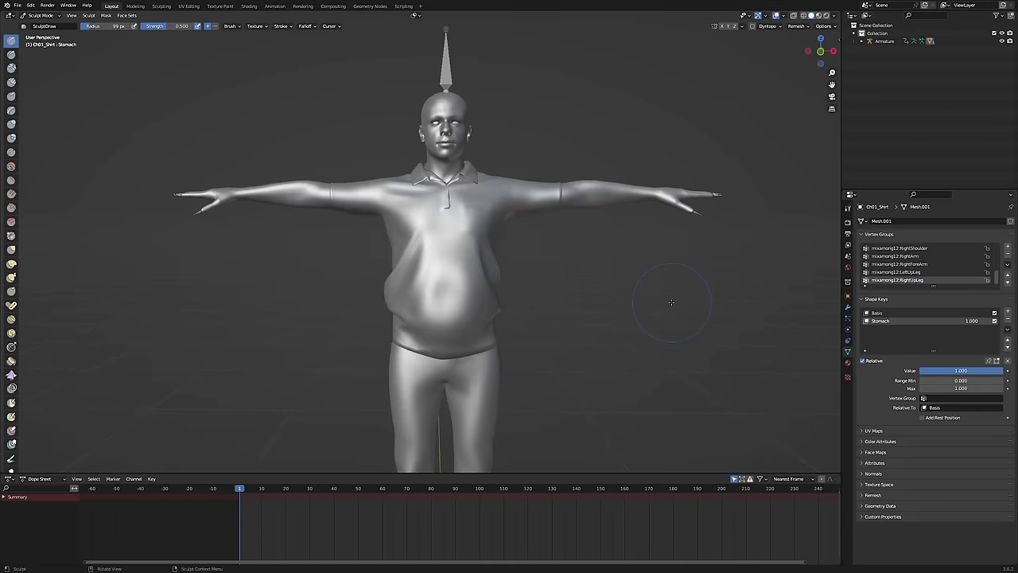
scroll(654, 302, "down", 2)
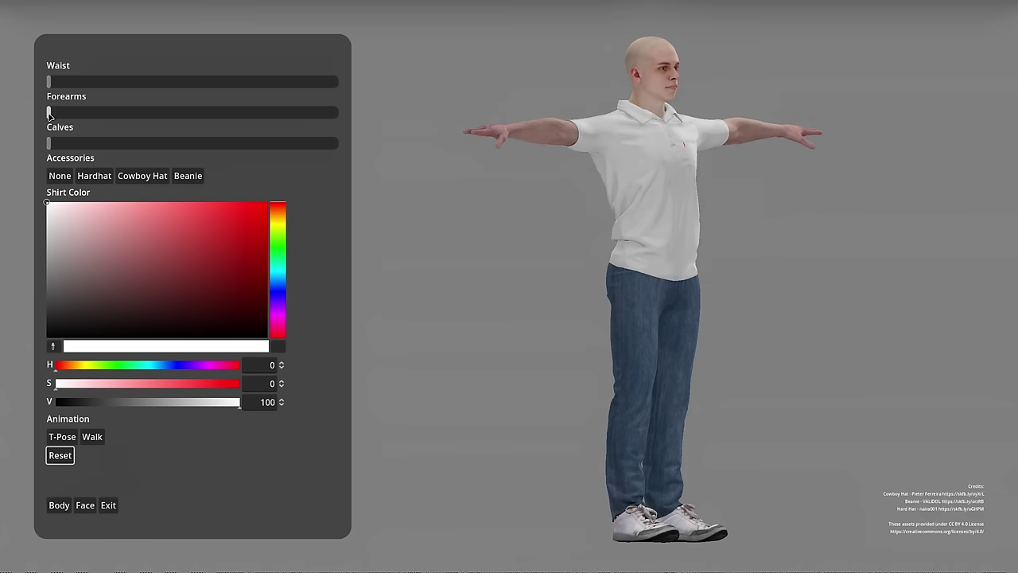
left_click_drag(151, 150, 338, 143)
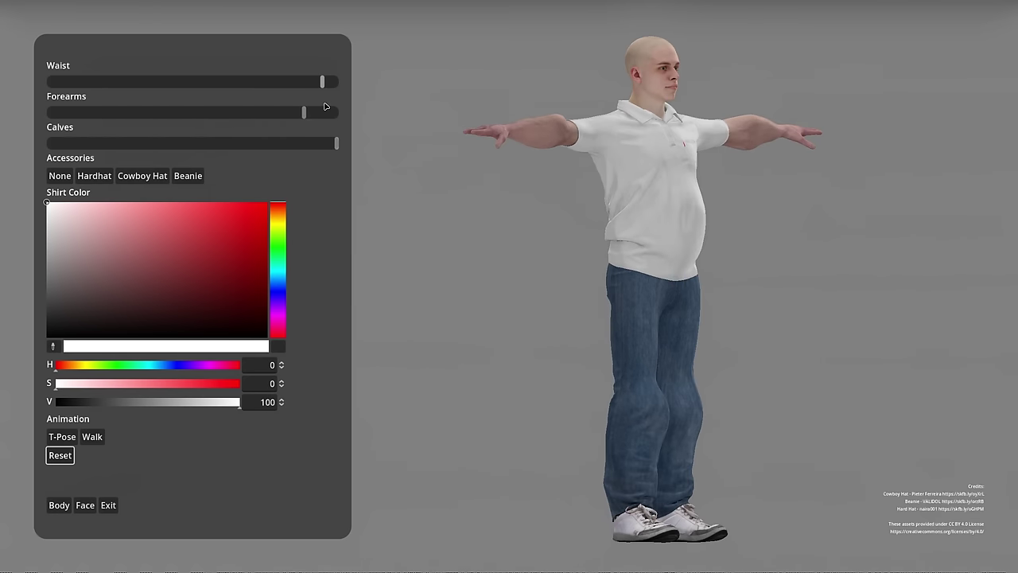
left_click(93, 437)
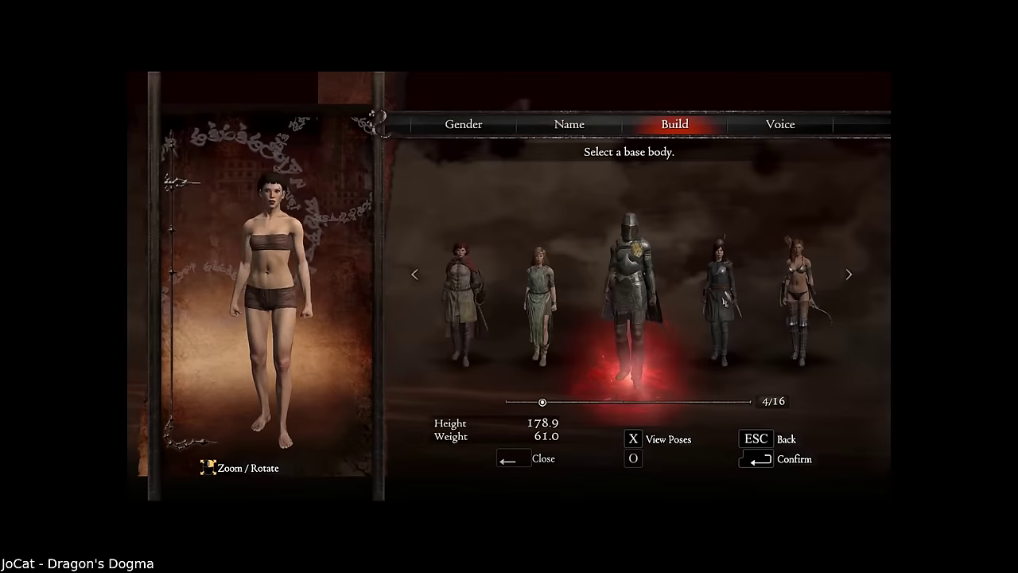
- Step the base body preset forward toward 12/16 and change the race from Orc to Imperial
key("Right")
key("Right")
key("Right")
key("Right")
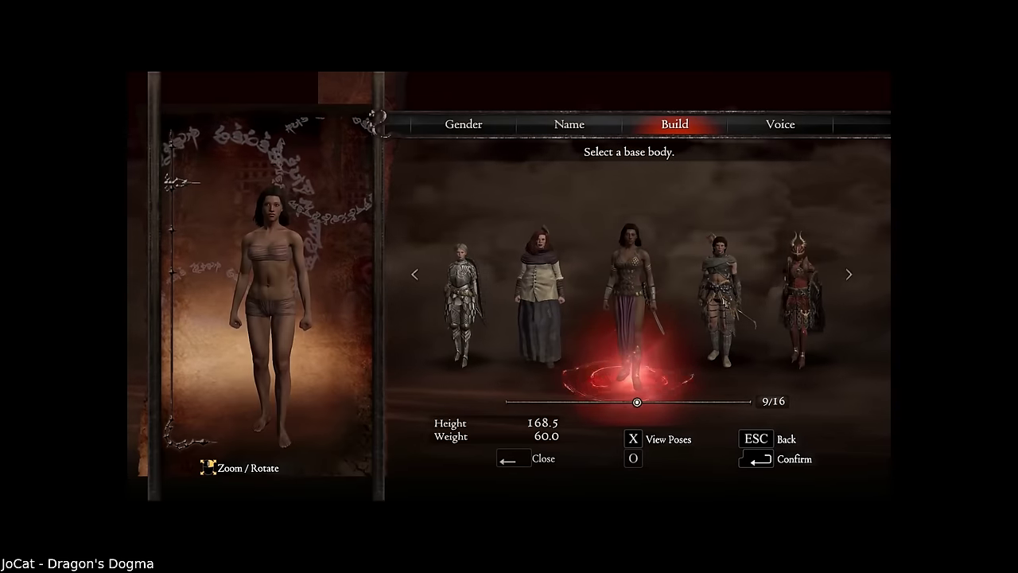
key("Right")
key("Right")
key("Right")
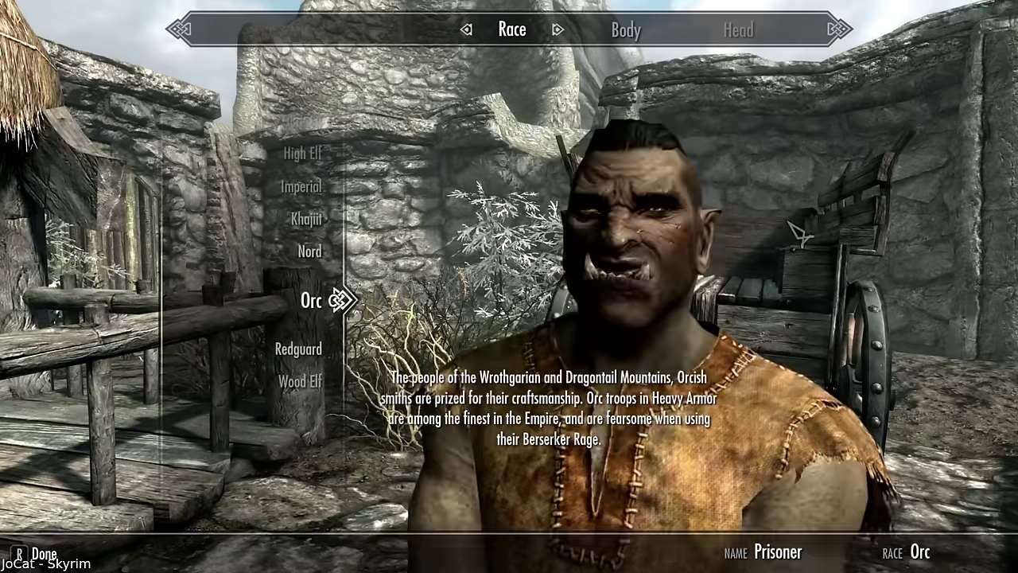
key("Up")
key("Up")
key("Up")
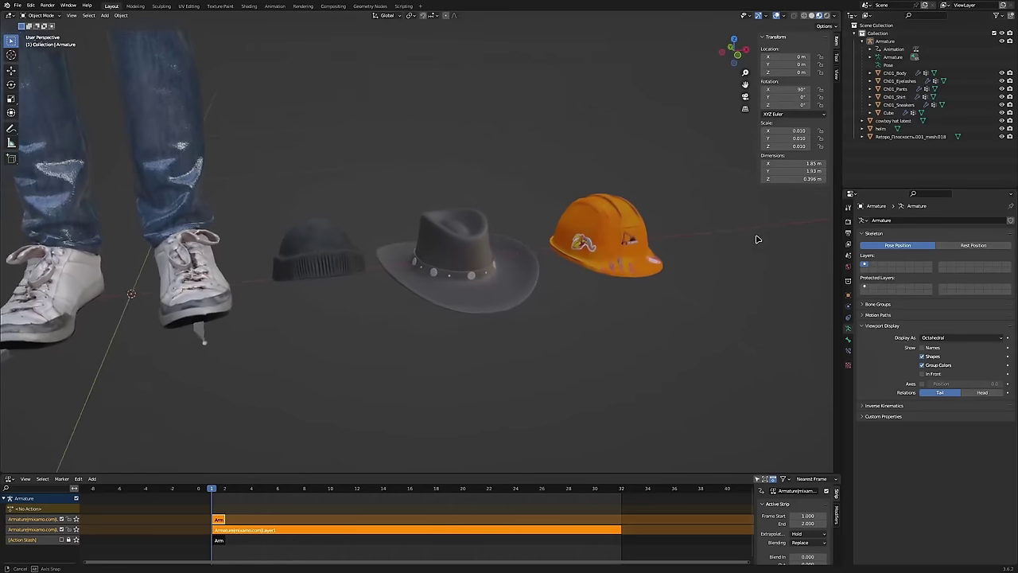
- Select the HeadAttach bone attachment node and toggle the hard hat's visibility on the head
middle_click_drag(757, 239, 687, 231)
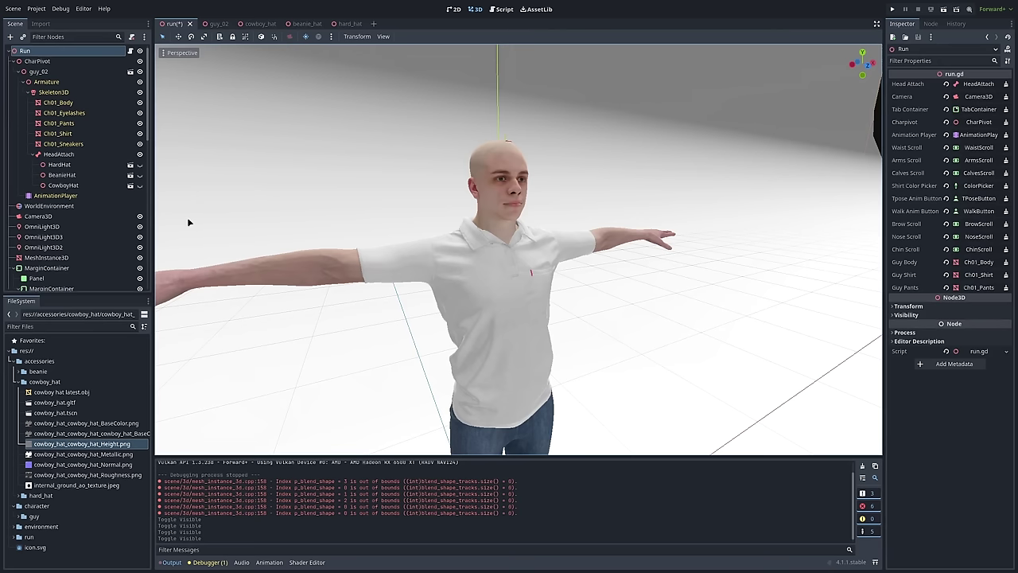
left_click(59, 153)
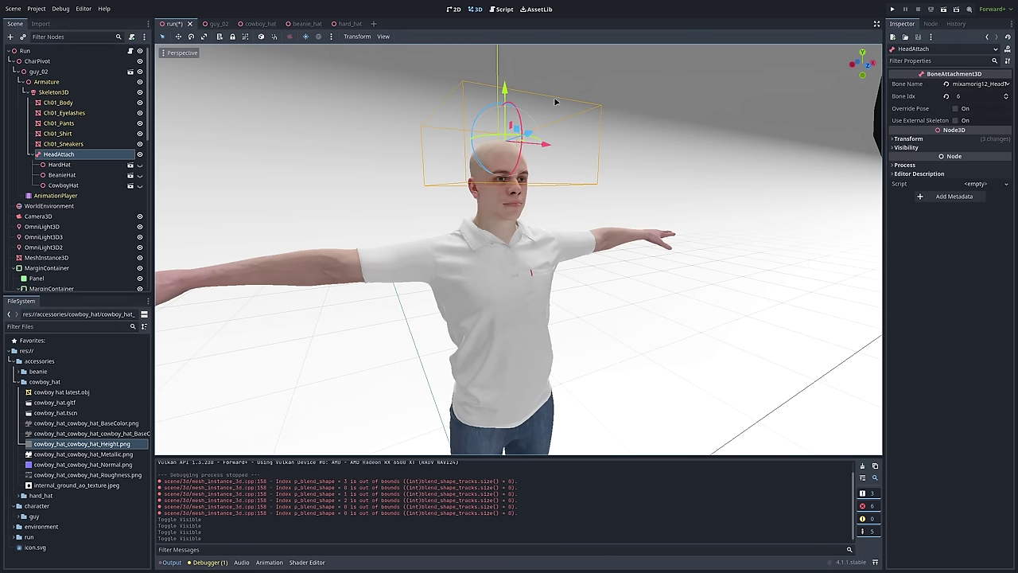
left_click(140, 164)
left_click(140, 164)
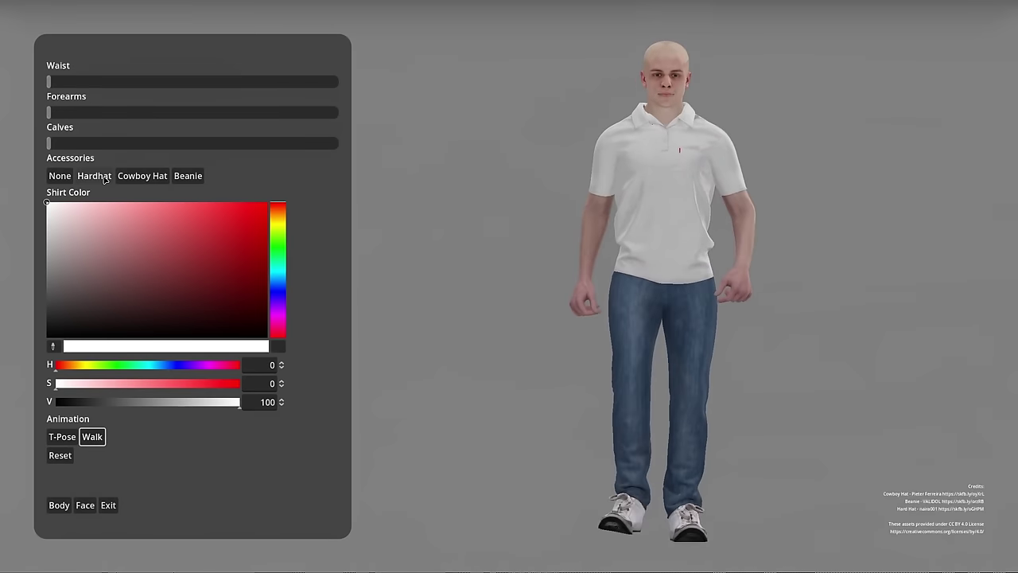
- Try the Hardhat, Cowboy Hat and Beanie on the character, then set the hat to None
left_click(105, 178)
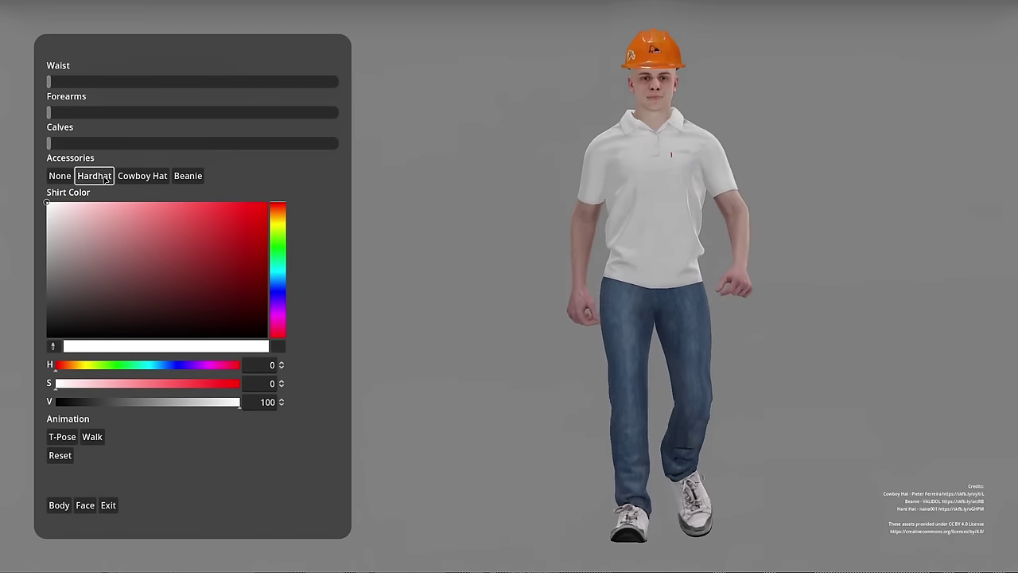
left_click(143, 176)
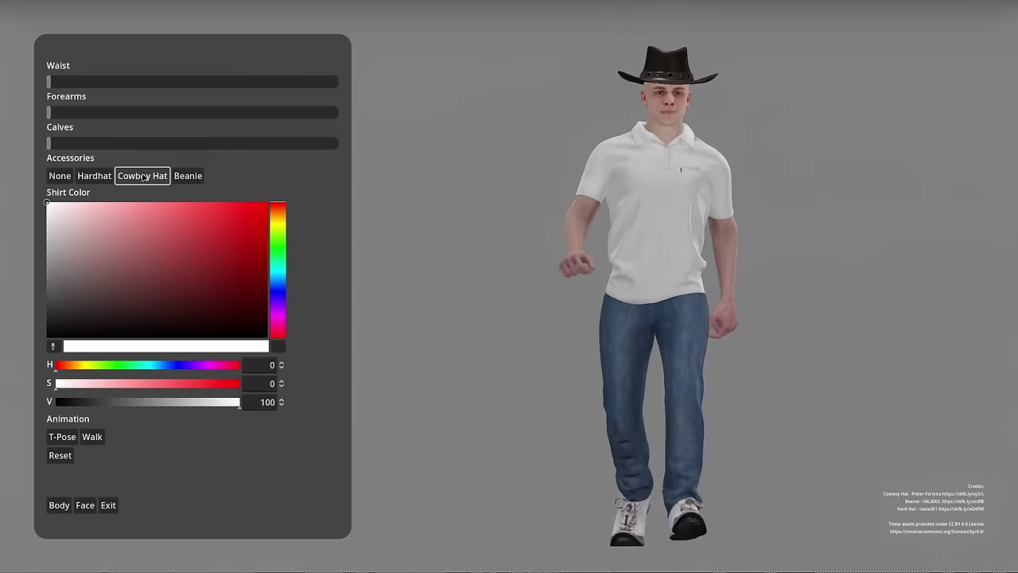
left_click(187, 176)
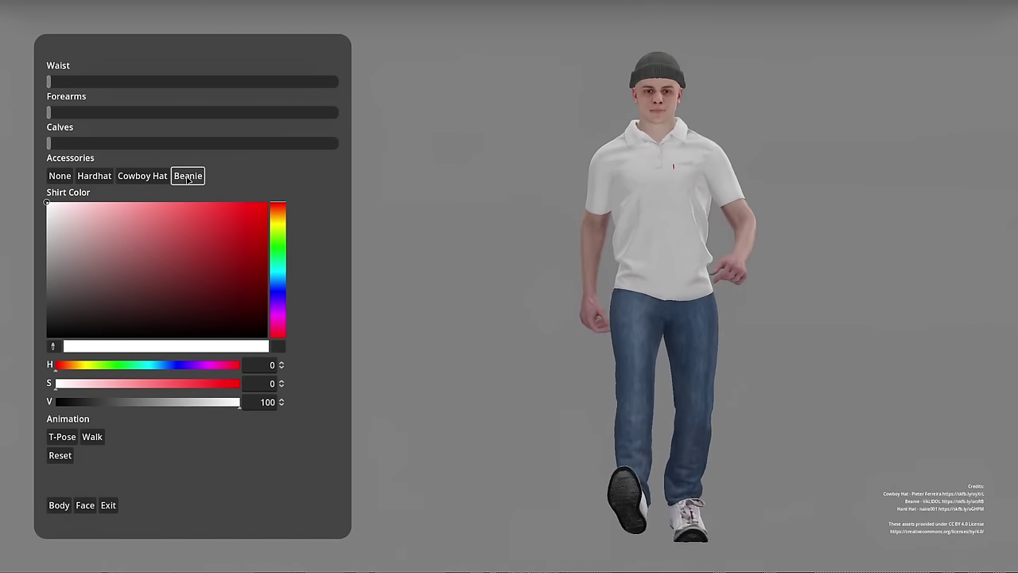
left_click(60, 176)
- Change the shirt colour from white to a saturated dark maroon in the Shirt Color picker
left_click_drag(61, 215, 133, 273)
left_click_drag(274, 208, 280, 314)
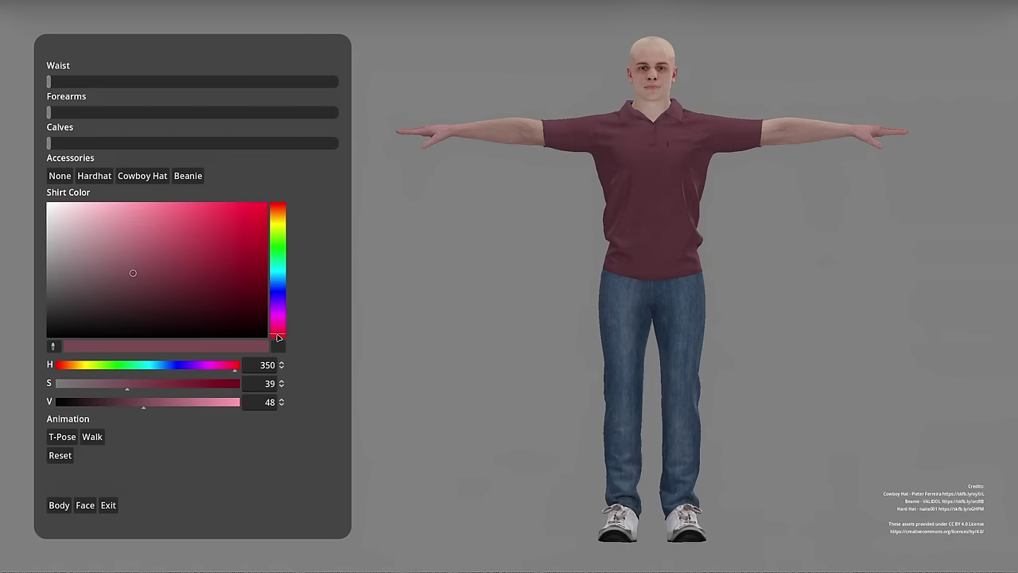
left_click_drag(167, 273, 194, 272)
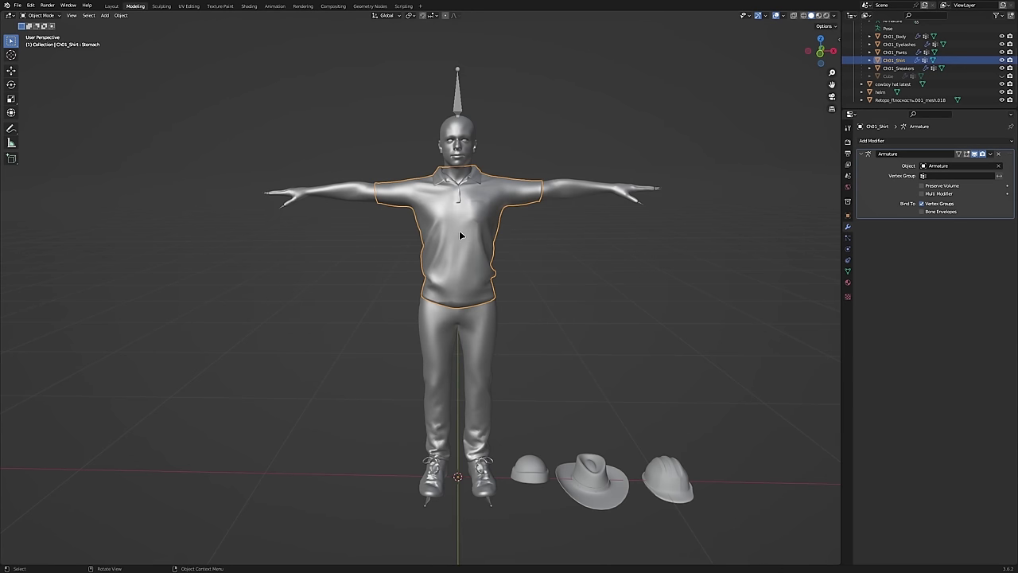
- Leave the shirt in place, hide Ch01_Shirt and show the blocky Cube on the torso
key("g")
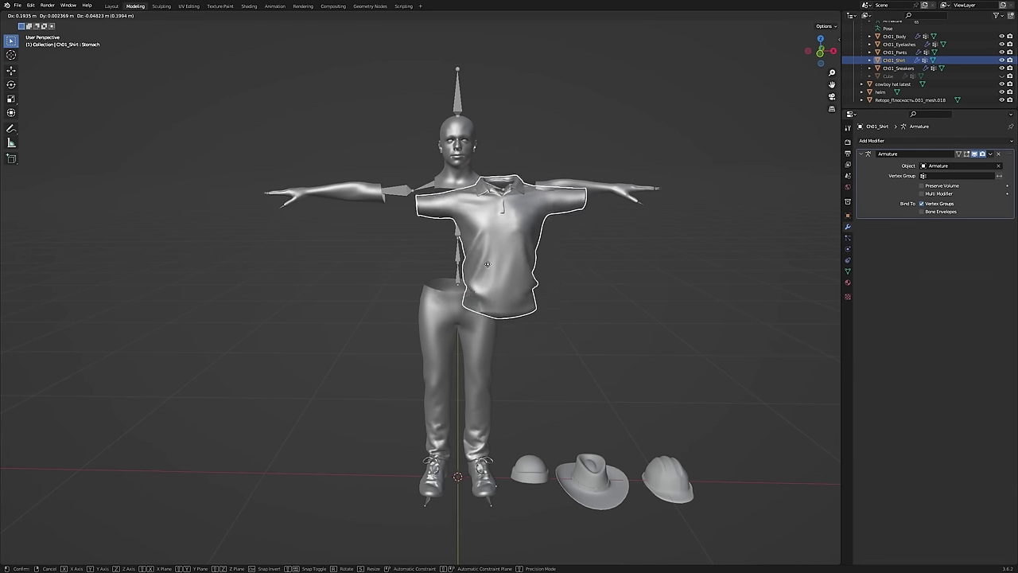
key("Escape")
left_click(1001, 61)
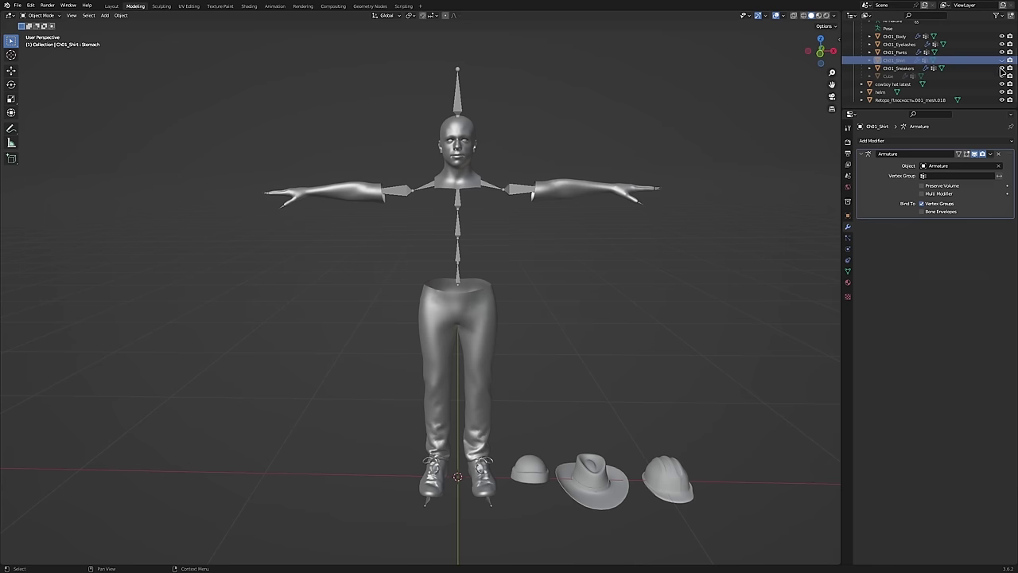
left_click(1002, 77)
middle_click_drag(632, 249, 673, 257)
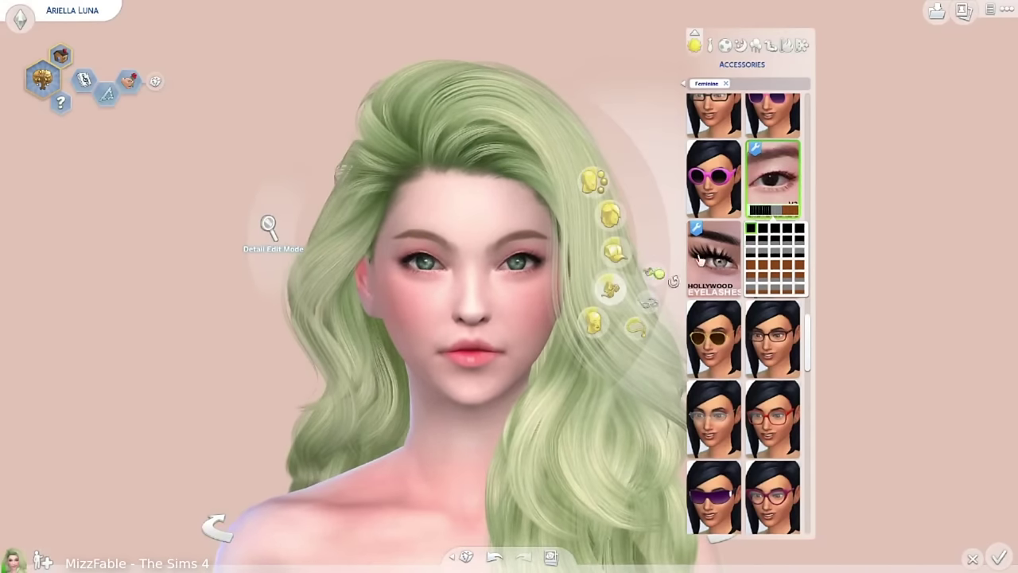
- Browse the Sim's nose and lip presets, then scroll the accessories list from the glasses
left_click(468, 318)
left_click(464, 367)
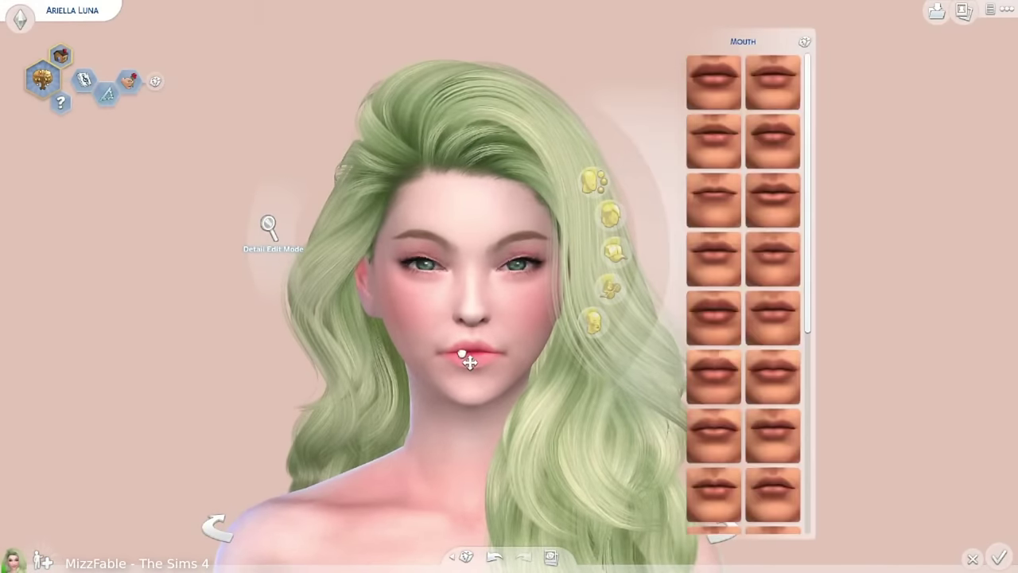
left_click(609, 288)
scroll(762, 263, "down", 3)
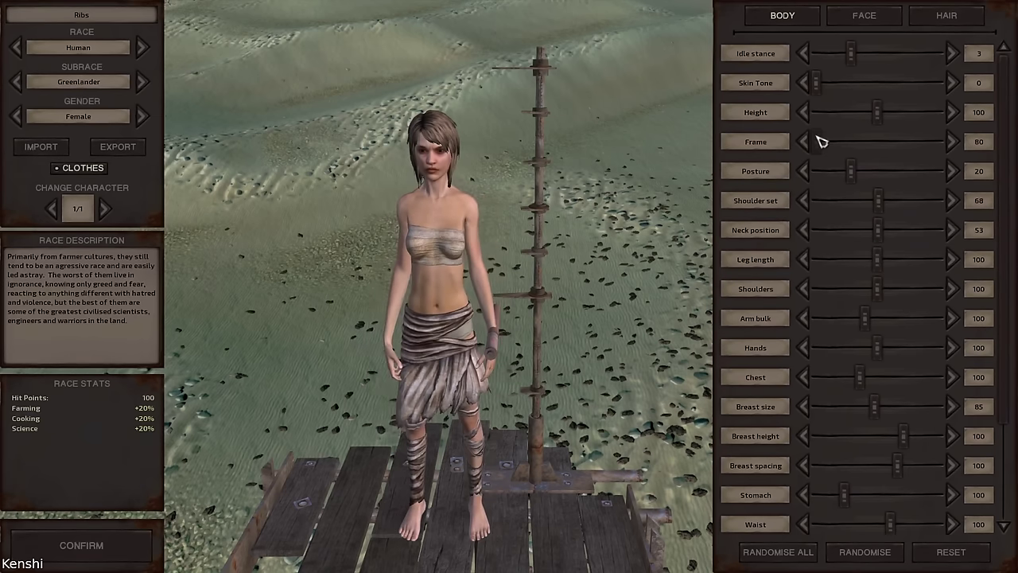
- Switch to the FACE page and adjust the head size slider to 101
left_click(864, 15)
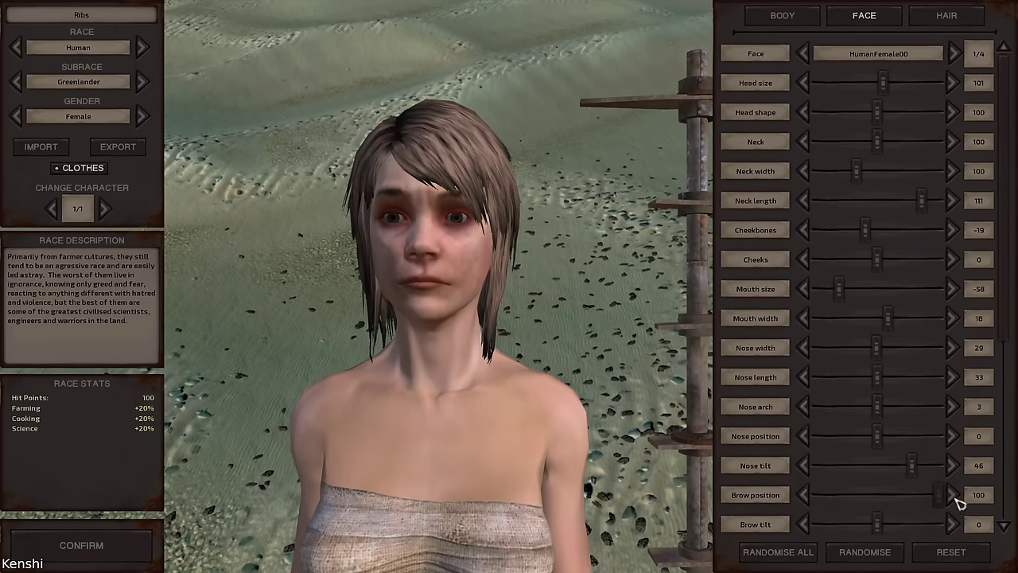
mouse_move(883, 82)
left_mouse_down()
mouse_move(930, 90)
mouse_move(852, 91)
mouse_move(912, 91)
mouse_move(871, 92)
mouse_move(883, 91)
left_mouse_up()
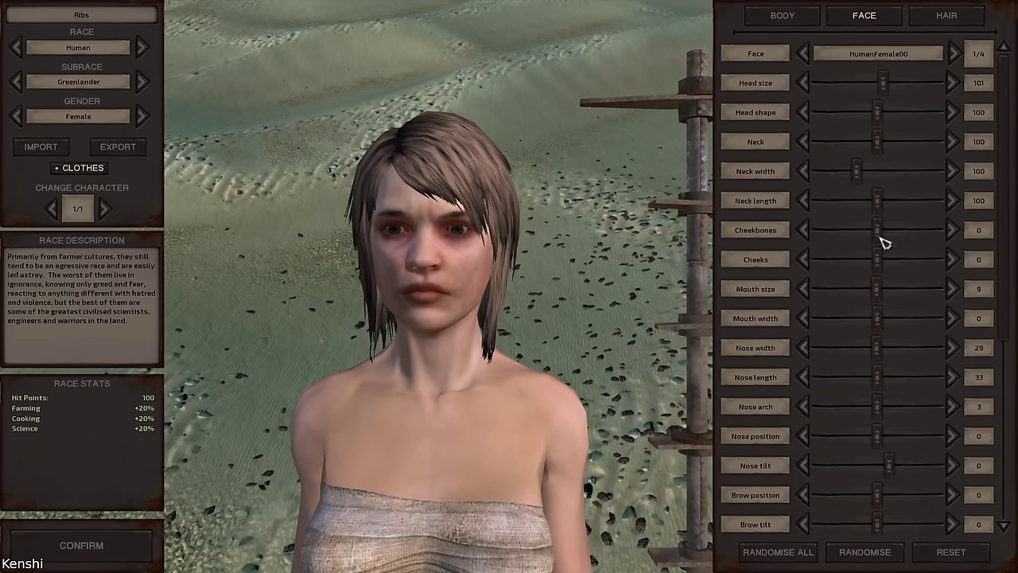